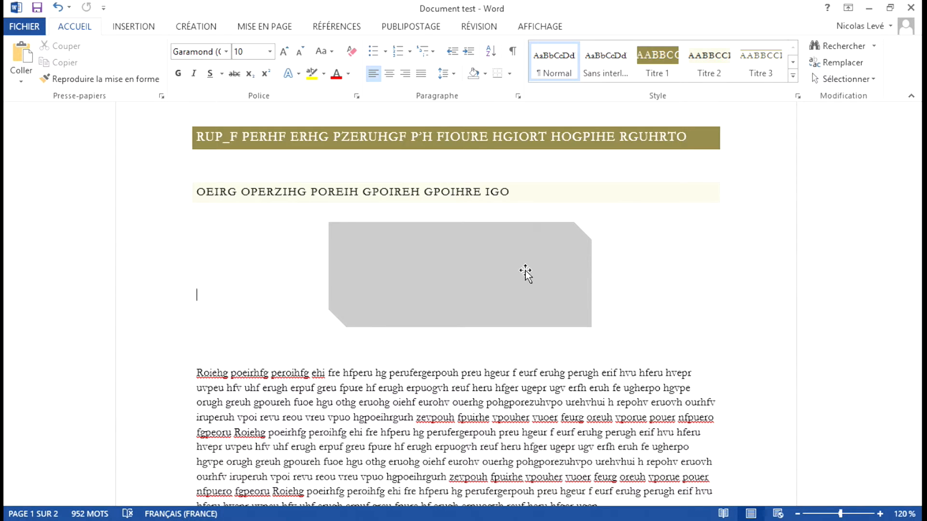
# Apply the Perspective 3D rotation preset in the third row, second column, to the gray snipped-corner rectangle
pyautogui.click(525, 270)
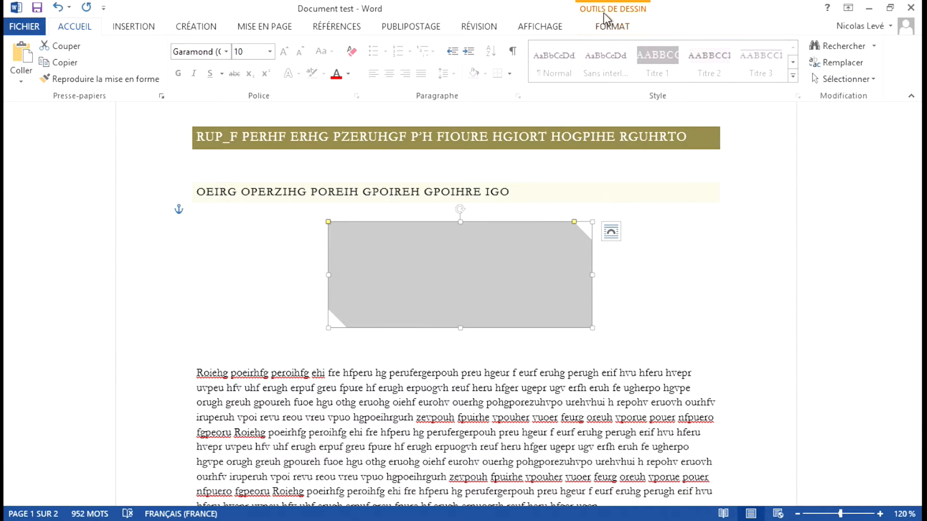
pyautogui.click(616, 29)
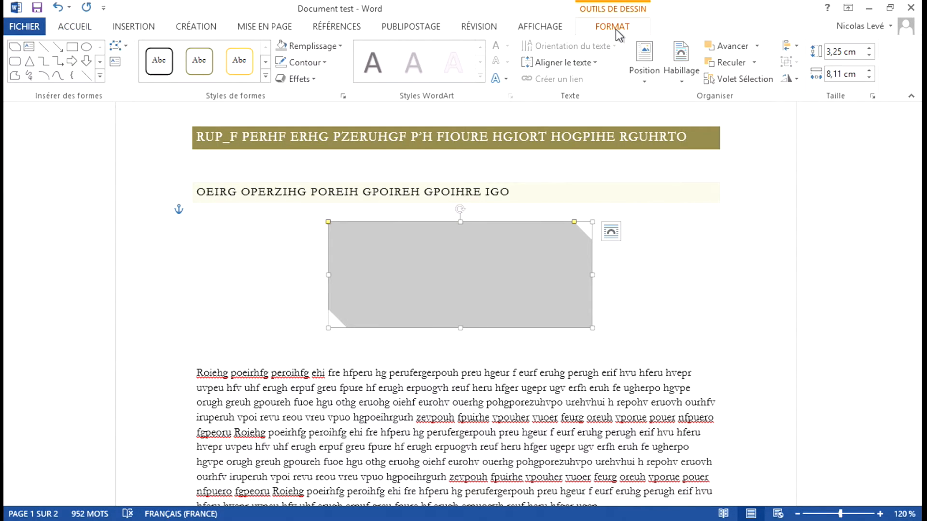
pyautogui.click(300, 83)
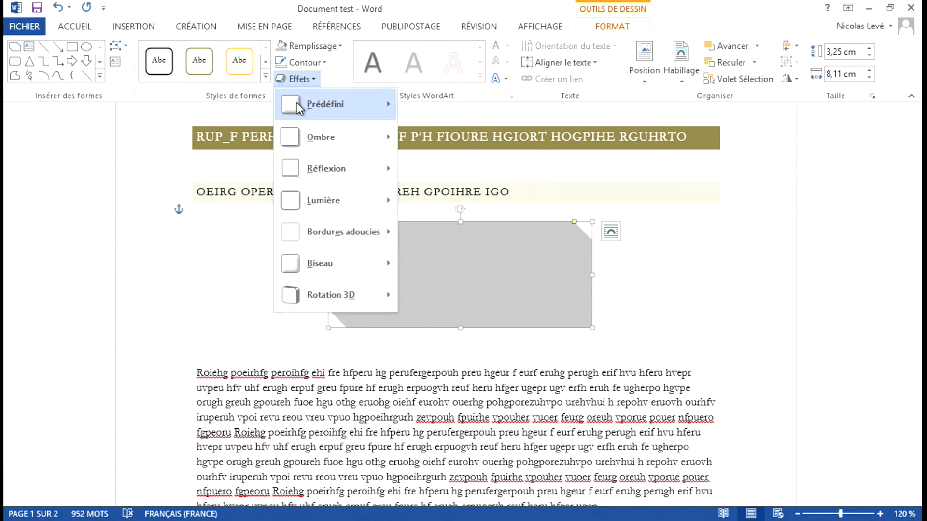
pyautogui.moveTo(356, 263)
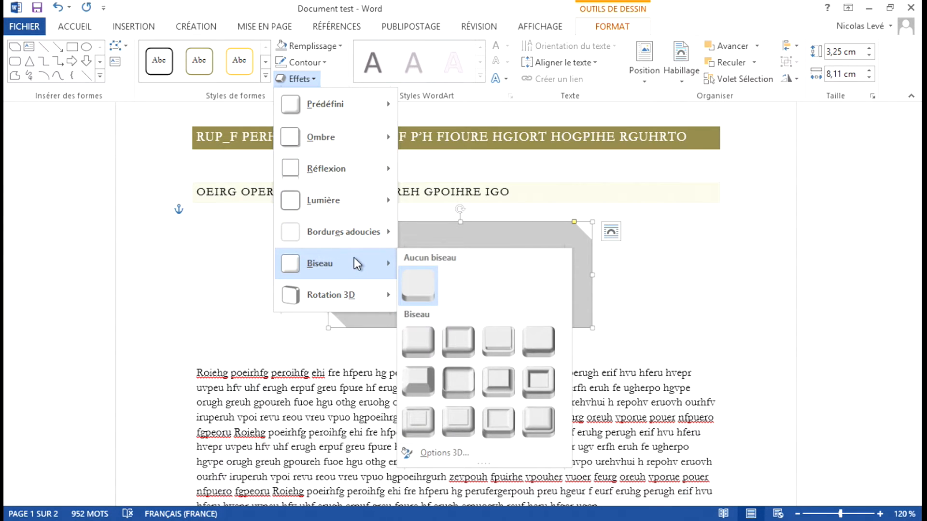
pyautogui.moveTo(361, 289)
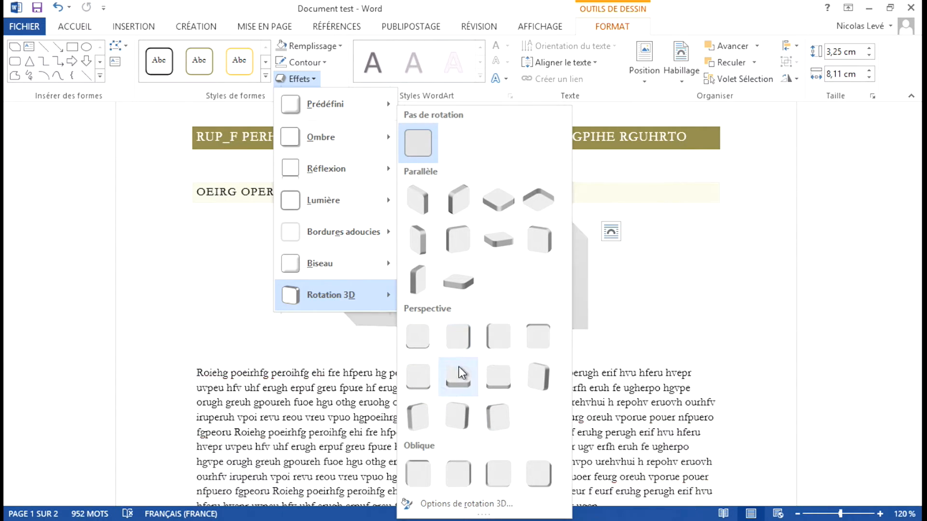
pyautogui.click(457, 415)
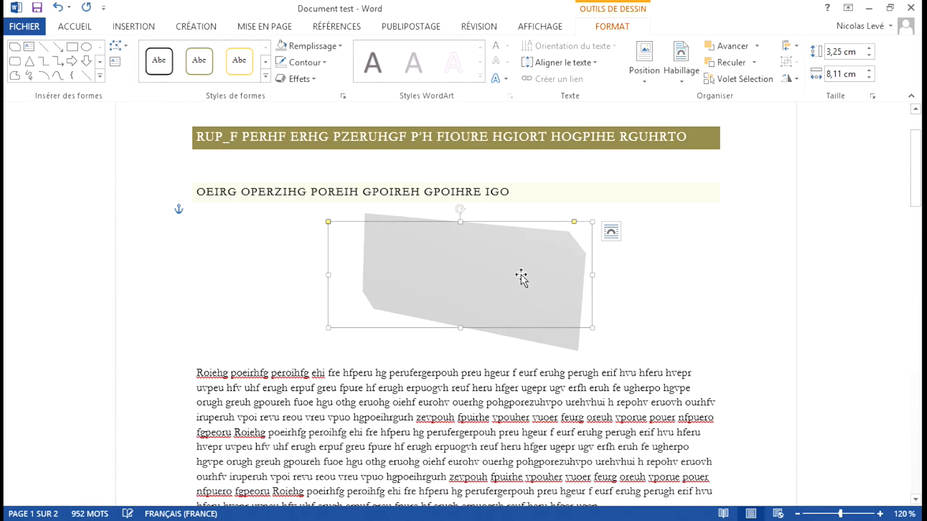
pyautogui.click(655, 265)
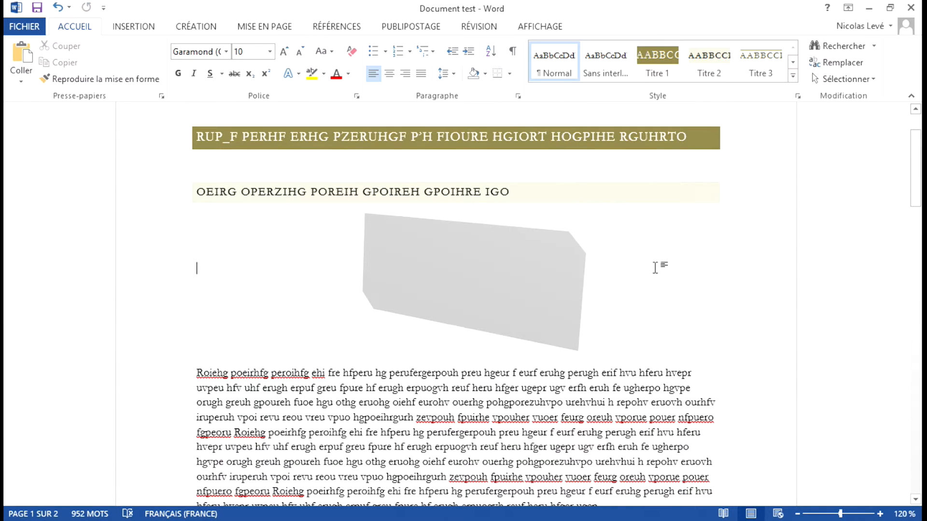
# In the 3D rotation options, set the gray shape's X rotation to 40° and its Z rotation to 359,9°
pyautogui.click(503, 268)
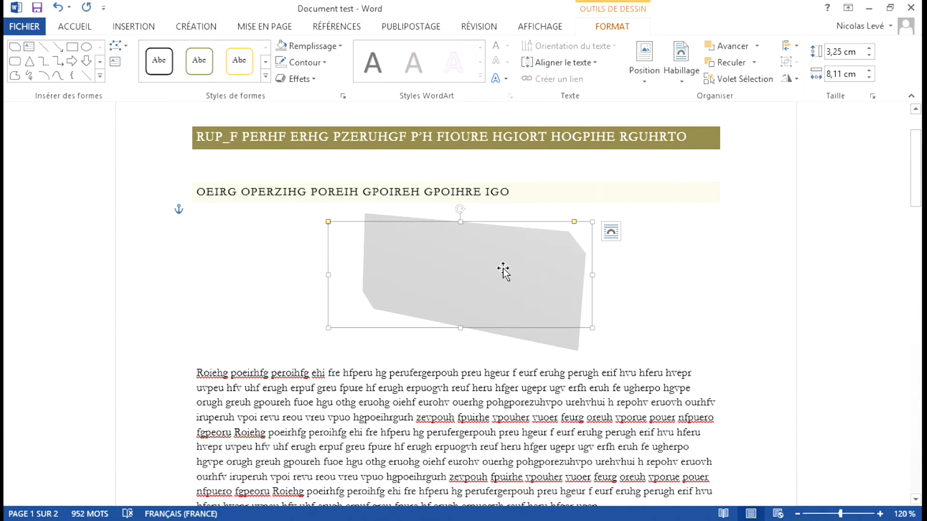
pyautogui.click(296, 79)
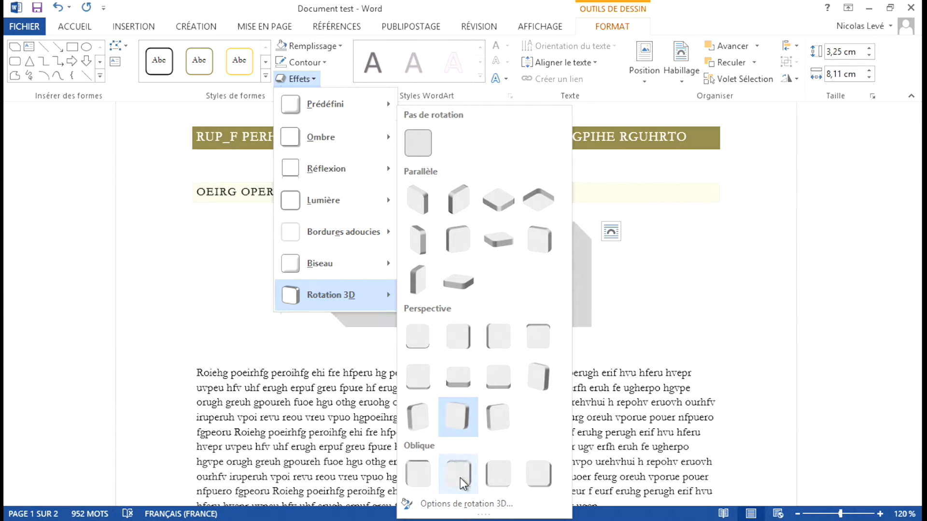
pyautogui.click(471, 504)
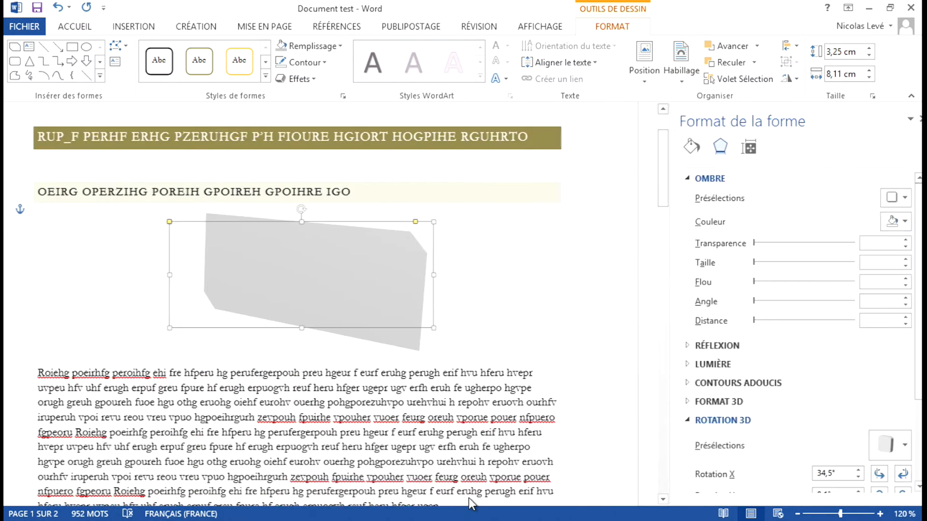
pyautogui.click(678, 179)
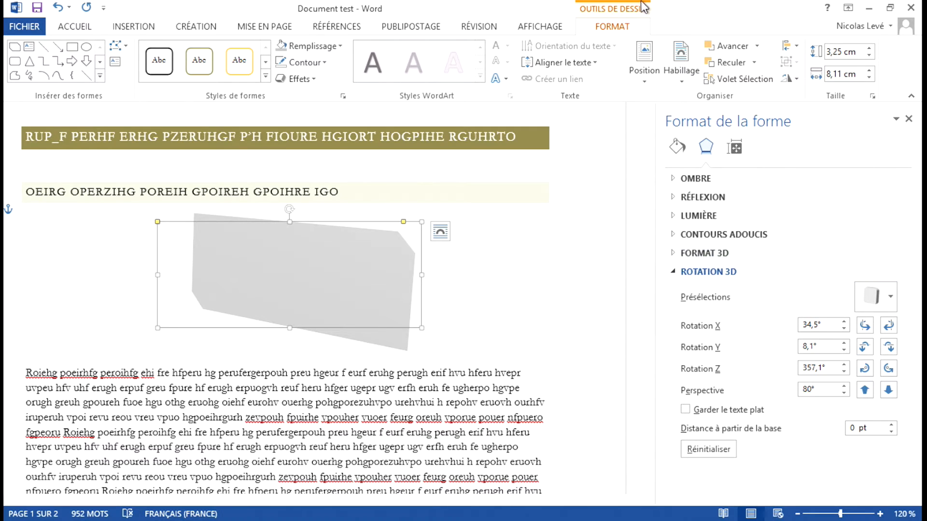
pyautogui.click(844, 322)
pyautogui.click(844, 321)
pyautogui.click(844, 322)
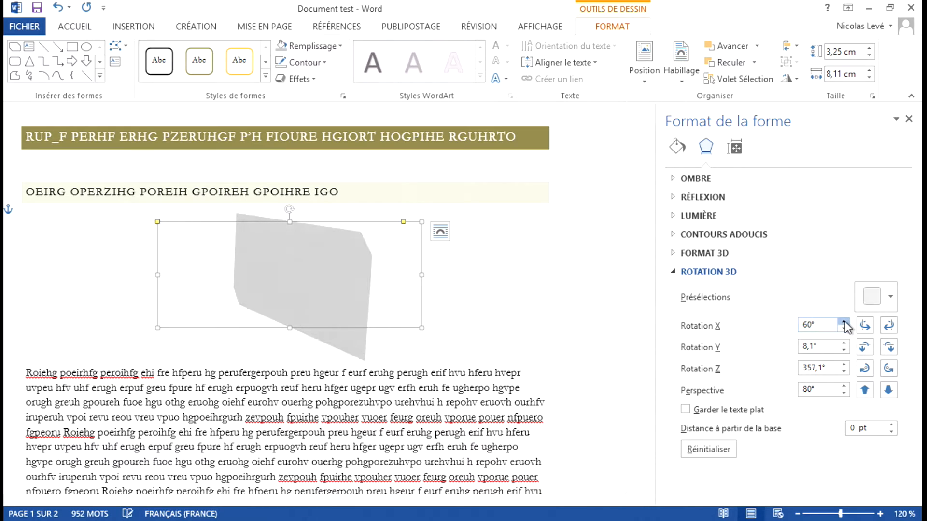
pyautogui.click(844, 322)
pyautogui.click(844, 322)
pyautogui.click(844, 322)
pyautogui.click(844, 321)
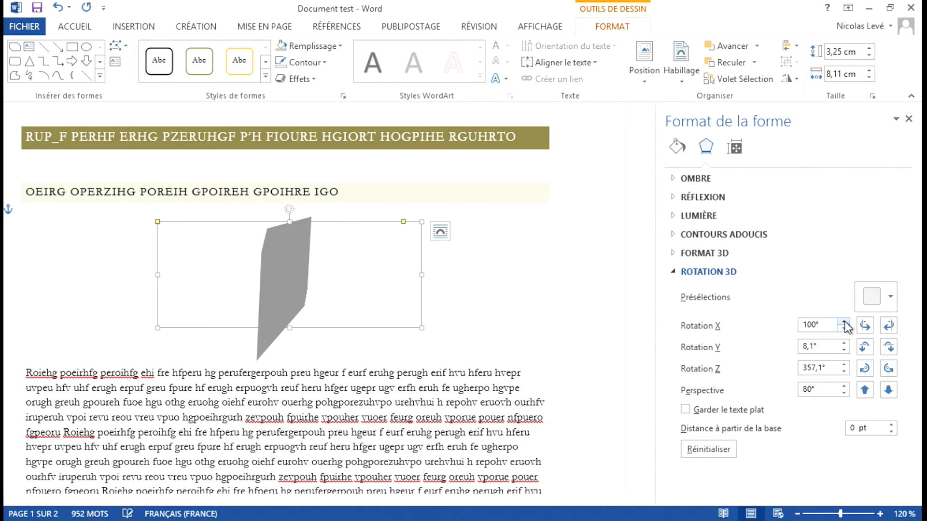
pyautogui.click(844, 322)
pyautogui.click(844, 322)
pyautogui.click(843, 326)
pyautogui.click(844, 326)
pyautogui.click(844, 326)
pyautogui.click(843, 326)
pyautogui.click(843, 327)
pyautogui.click(843, 326)
pyautogui.click(843, 326)
pyautogui.click(844, 326)
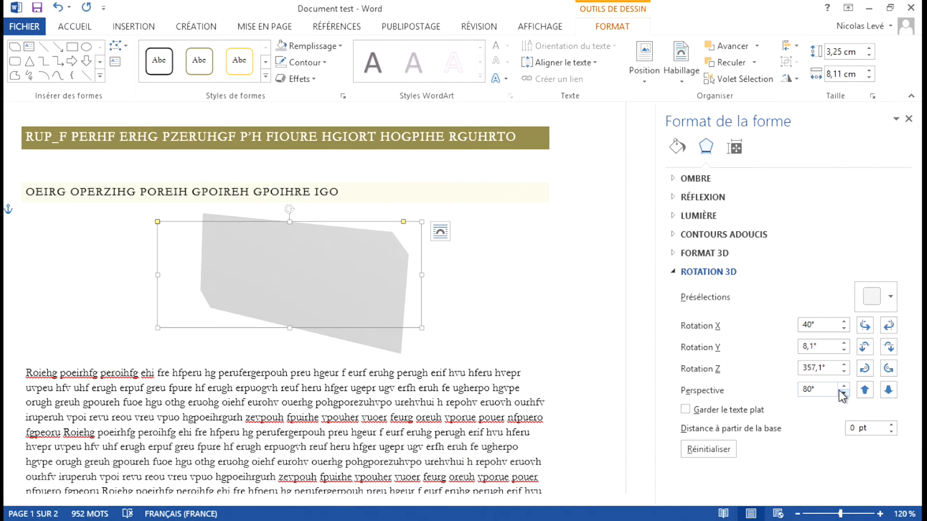
pyautogui.click(844, 365)
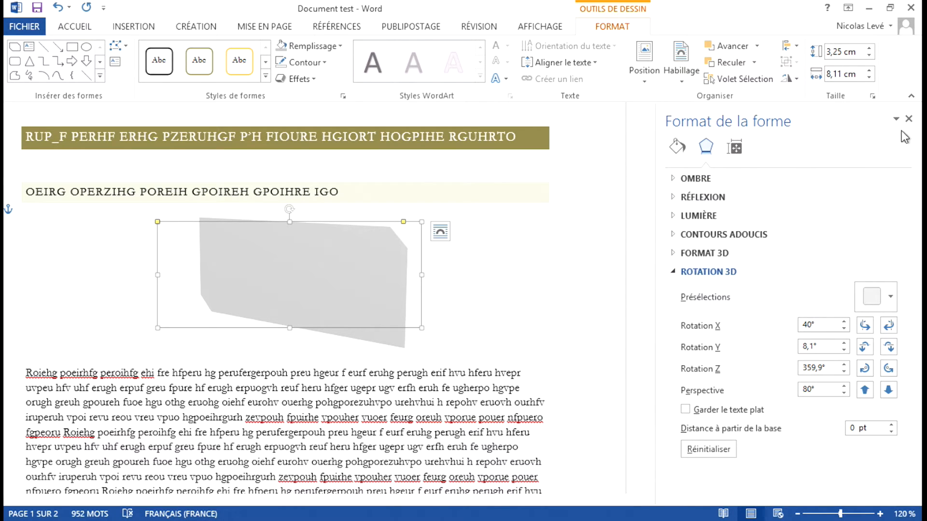
pyautogui.click(909, 118)
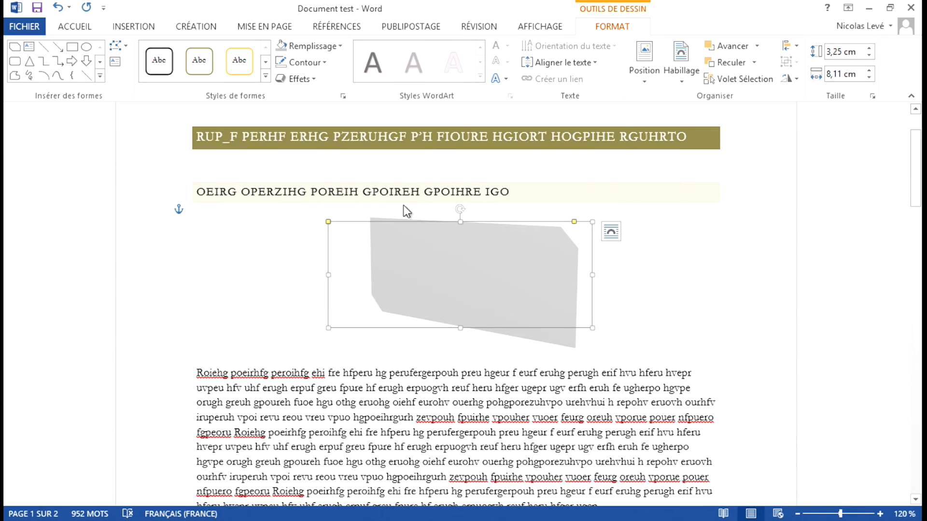
# Apply the fourth bevel preset of the second row (Biseau) to the rotated gray shape
pyautogui.click(297, 81)
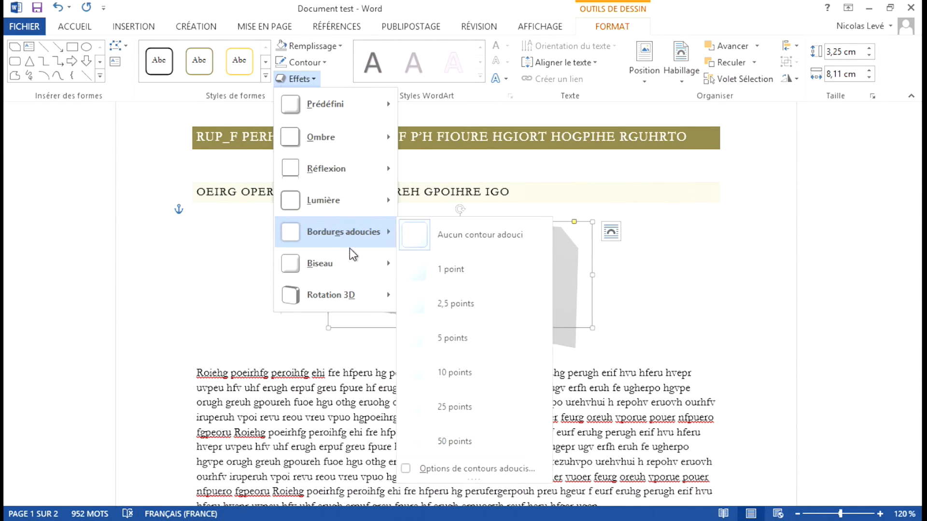
pyautogui.moveTo(351, 251)
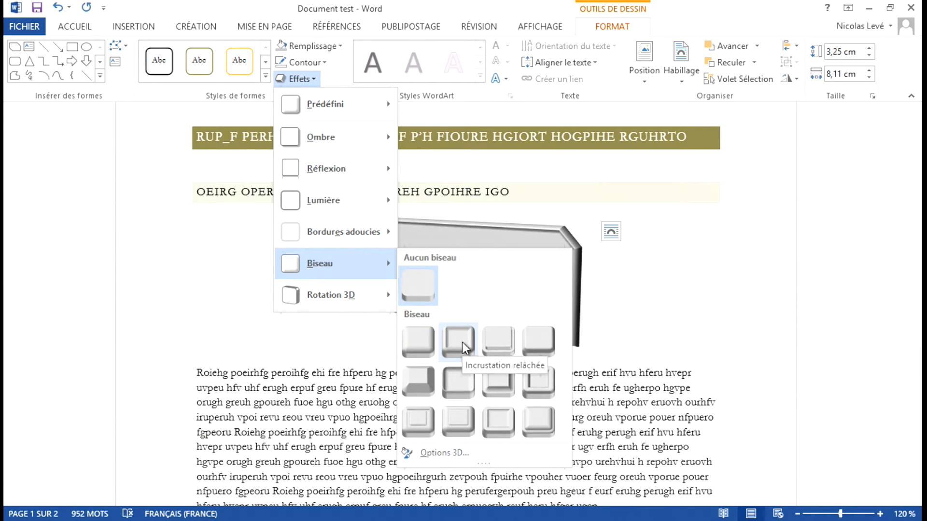
pyautogui.click(539, 383)
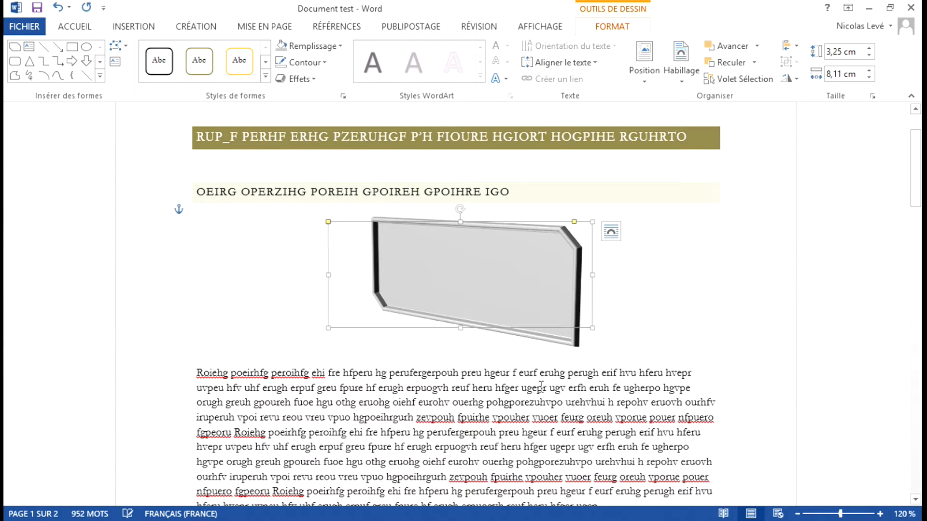
pyautogui.click(699, 316)
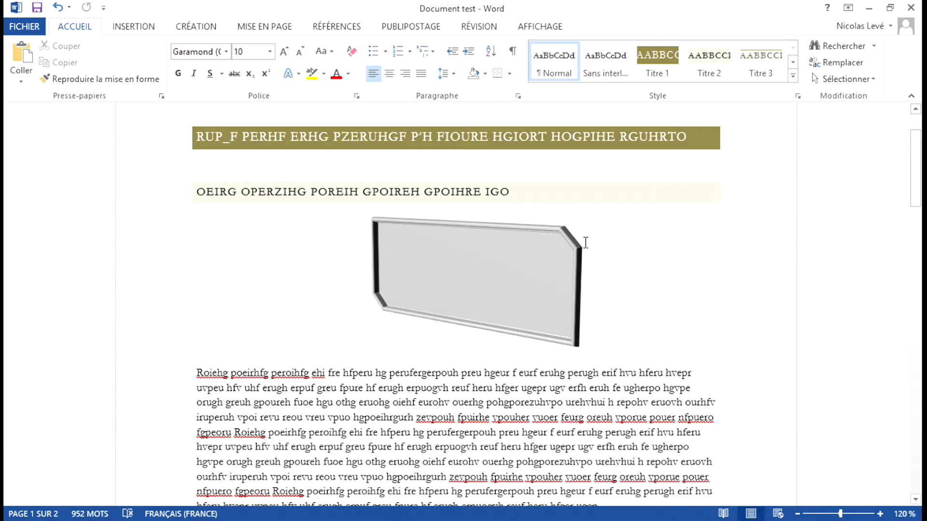
# In the shape's 3D options, choose the third first-row preset as upper bevel and the fourth second-row preset as lower bevel
pyautogui.click(475, 257)
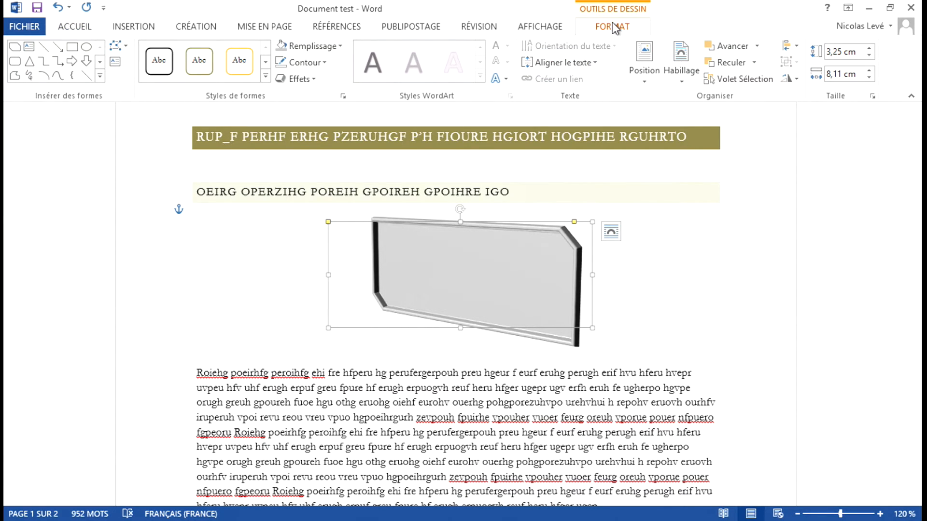
pyautogui.click(301, 79)
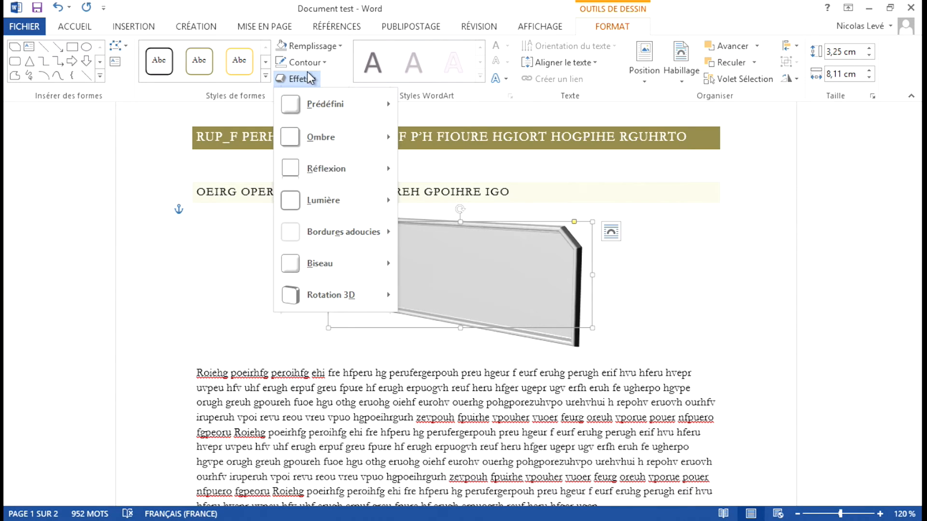
pyautogui.moveTo(340, 267)
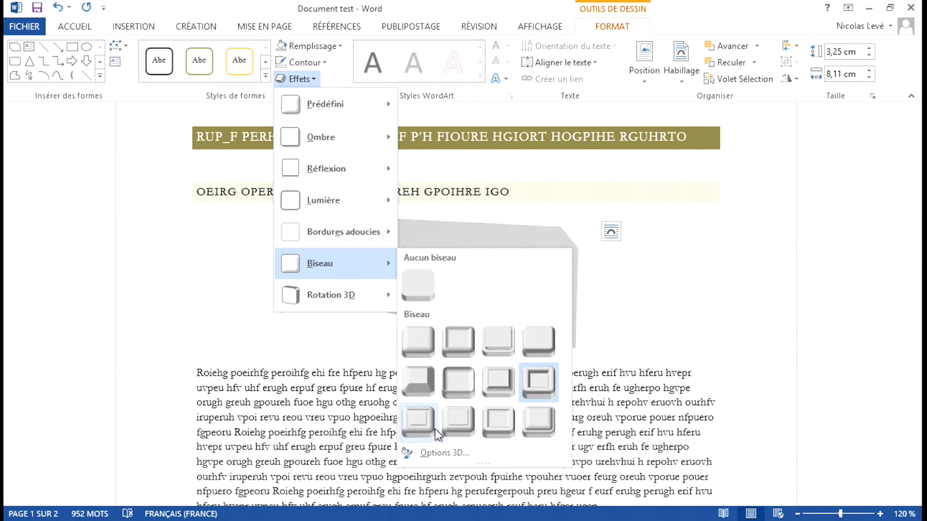
pyautogui.click(434, 455)
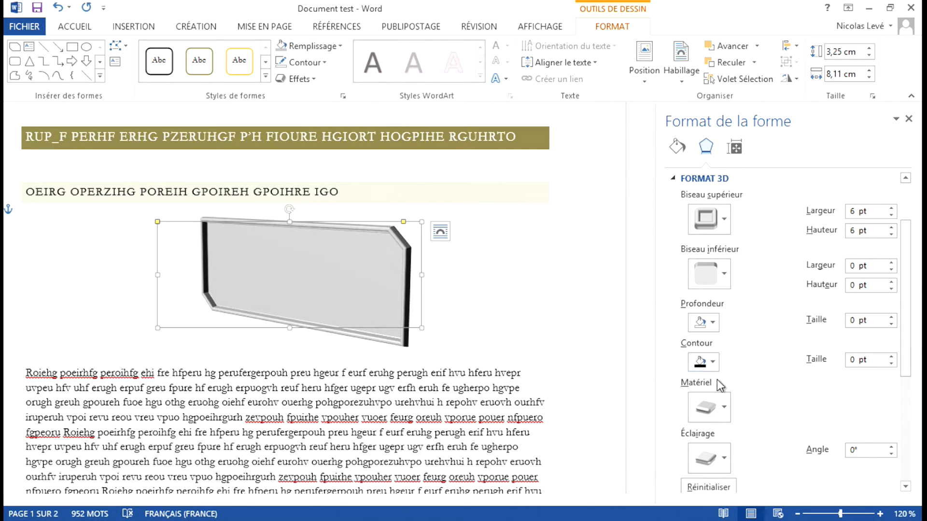
pyautogui.scroll(-1, 749, 396)
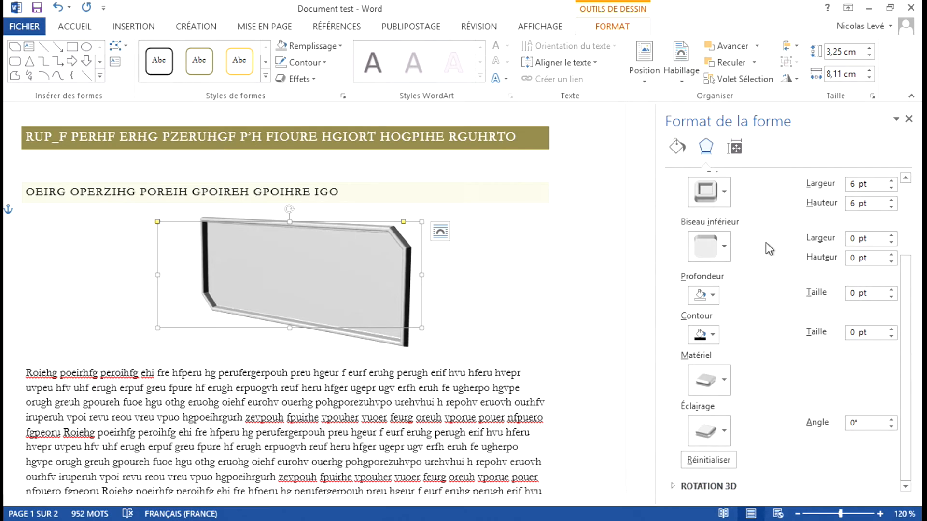
pyautogui.scroll(1, 766, 242)
pyautogui.click(724, 227)
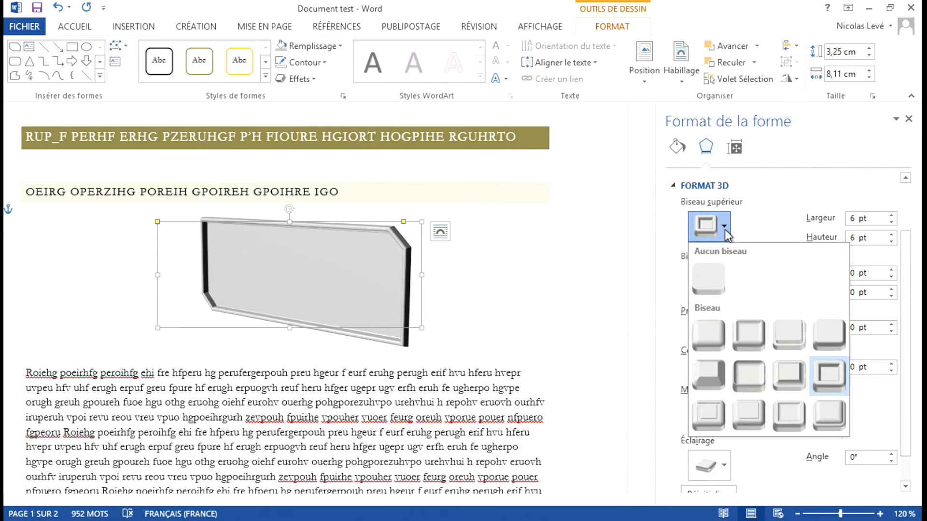
pyautogui.click(794, 335)
pyautogui.click(722, 285)
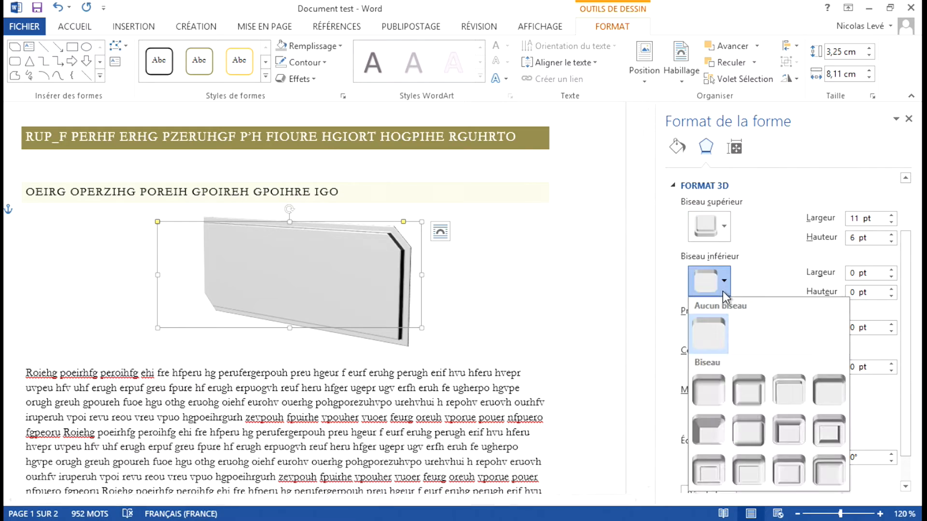
pyautogui.click(820, 427)
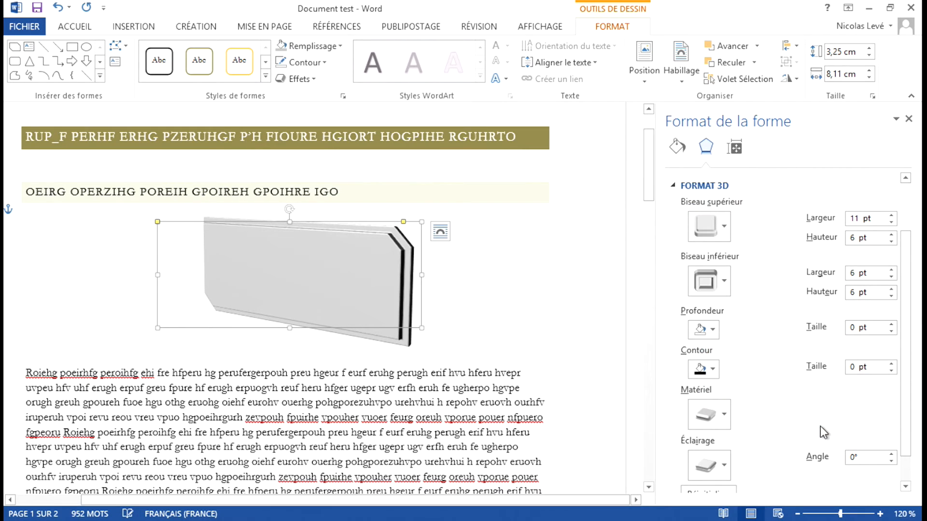
# Set the width of the shape's upper bevel to 17 pt
pyautogui.click(891, 215)
pyautogui.click(892, 216)
pyautogui.click(892, 216)
pyautogui.click(891, 216)
pyautogui.click(892, 216)
pyautogui.click(891, 216)
pyautogui.click(891, 215)
pyautogui.click(892, 216)
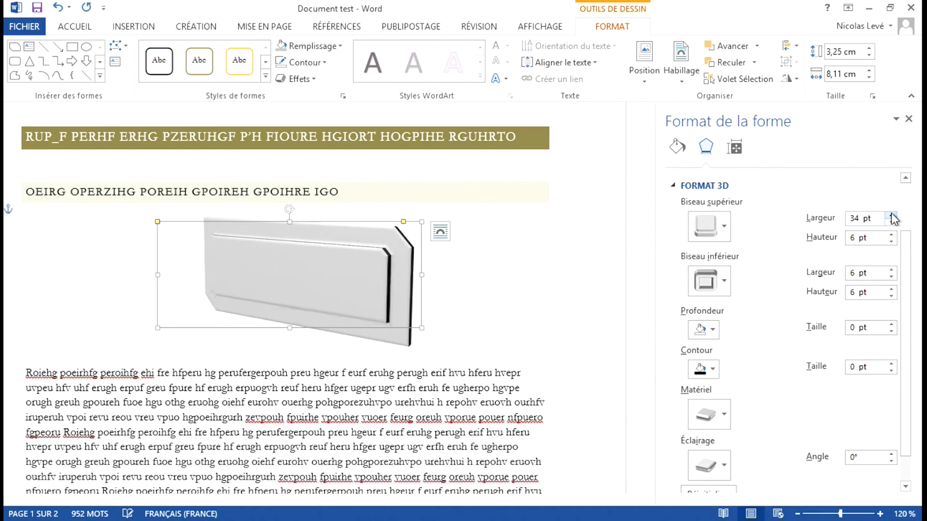
pyautogui.click(890, 222)
pyautogui.click(890, 222)
pyautogui.click(890, 222)
pyautogui.click(891, 222)
pyautogui.click(890, 222)
pyautogui.click(890, 222)
pyautogui.click(891, 222)
pyautogui.click(890, 222)
pyautogui.click(890, 222)
# Set the height of the shape's upper bevel to 14,5 pt
pyautogui.click(890, 235)
pyautogui.click(890, 235)
pyautogui.click(890, 235)
pyautogui.click(890, 235)
pyautogui.click(890, 235)
pyautogui.click(890, 235)
pyautogui.click(890, 235)
pyautogui.click(890, 235)
pyautogui.click(890, 235)
pyautogui.click(890, 235)
pyautogui.click(890, 235)
pyautogui.click(890, 235)
pyautogui.click(890, 235)
pyautogui.click(890, 241)
pyautogui.click(891, 240)
pyautogui.click(890, 240)
pyautogui.click(890, 240)
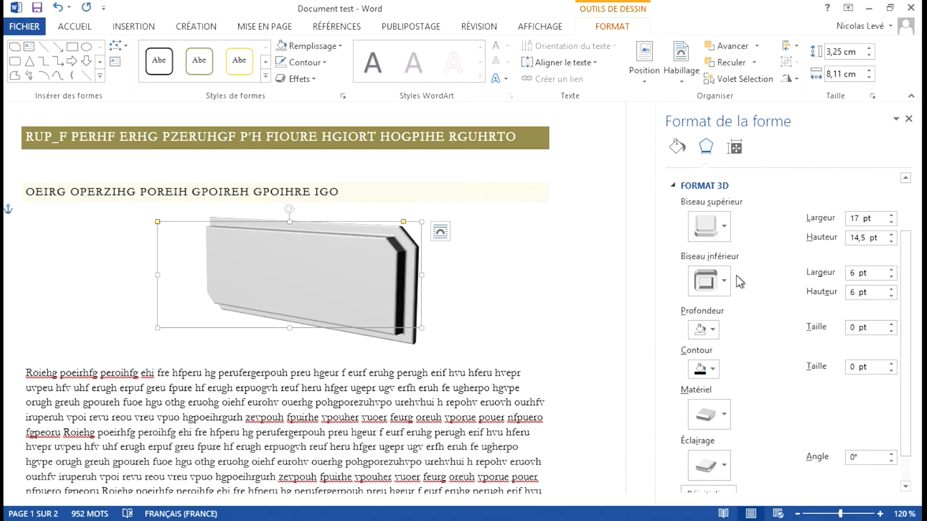
# Give the shape a standard green 3D depth of 6 pt and a standard red 3D contour of 5 pt
pyautogui.click(712, 330)
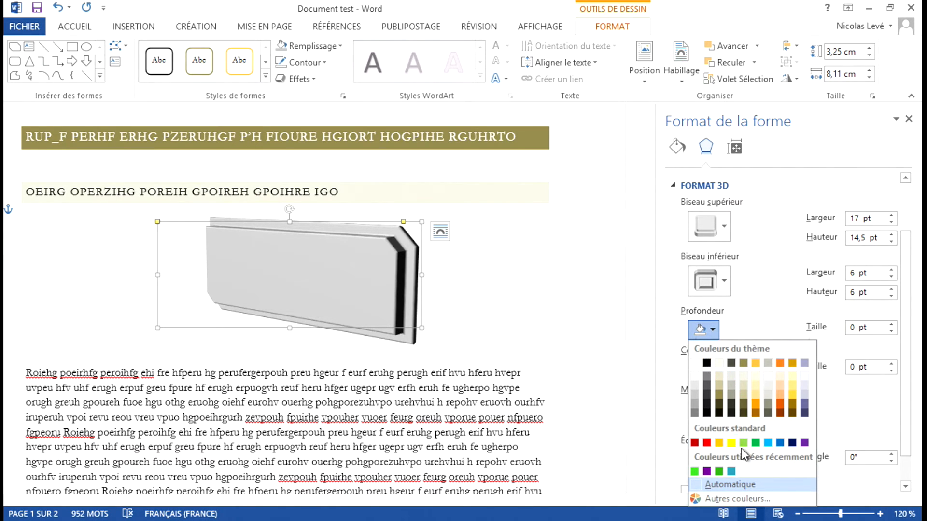
pyautogui.click(756, 442)
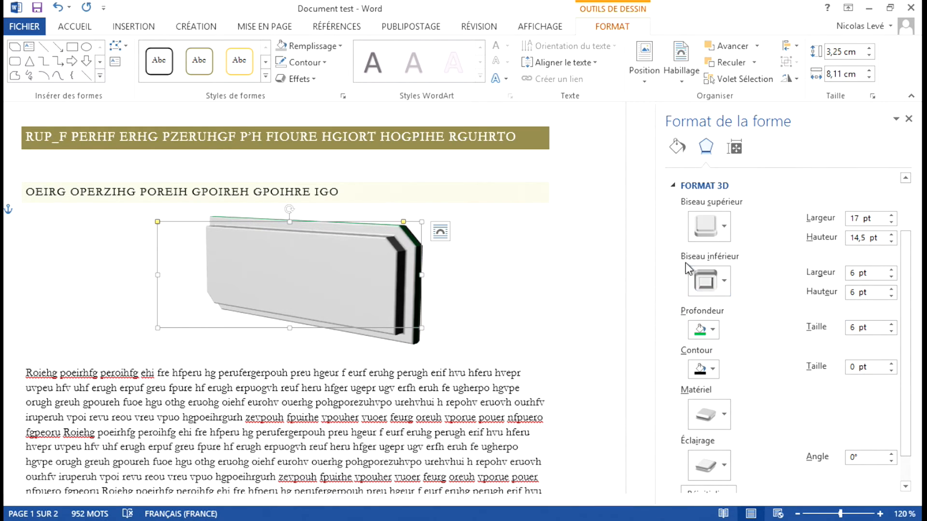
pyautogui.click(711, 371)
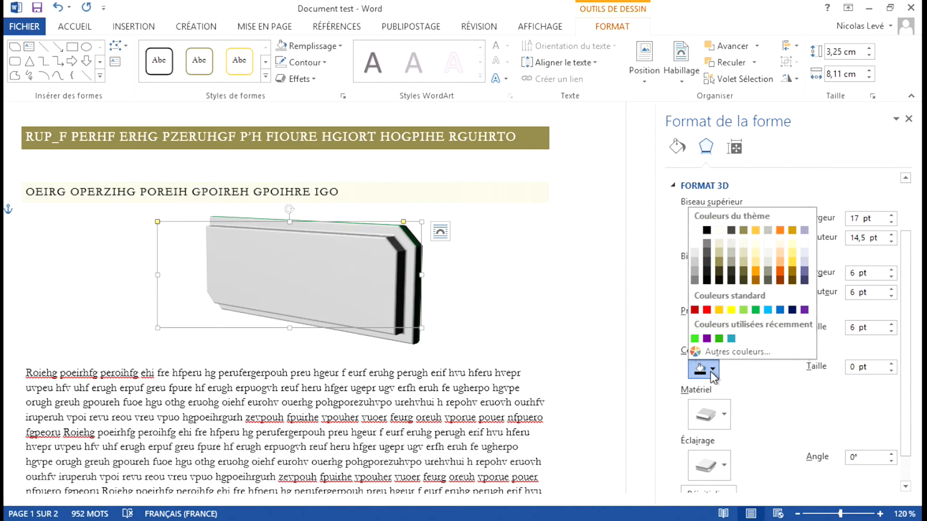
pyautogui.click(706, 310)
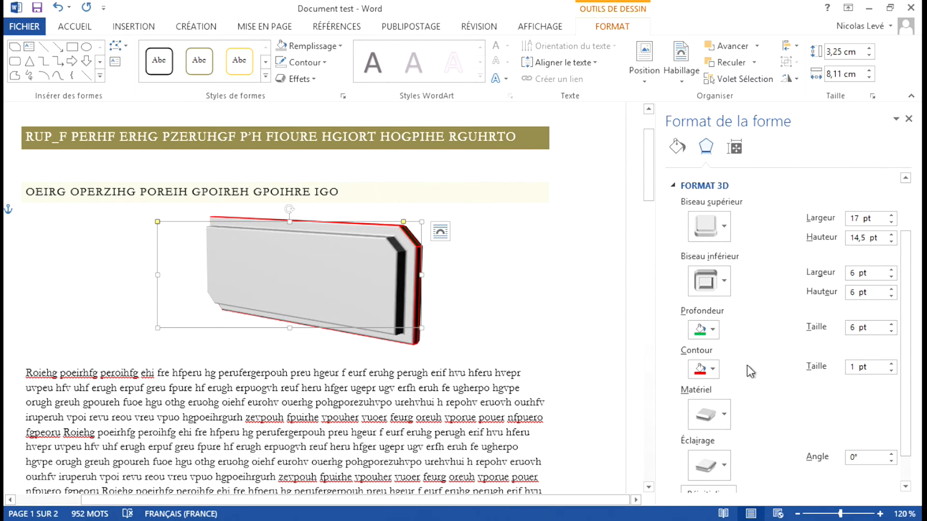
pyautogui.click(892, 365)
pyautogui.click(891, 365)
pyautogui.click(891, 365)
pyautogui.click(892, 364)
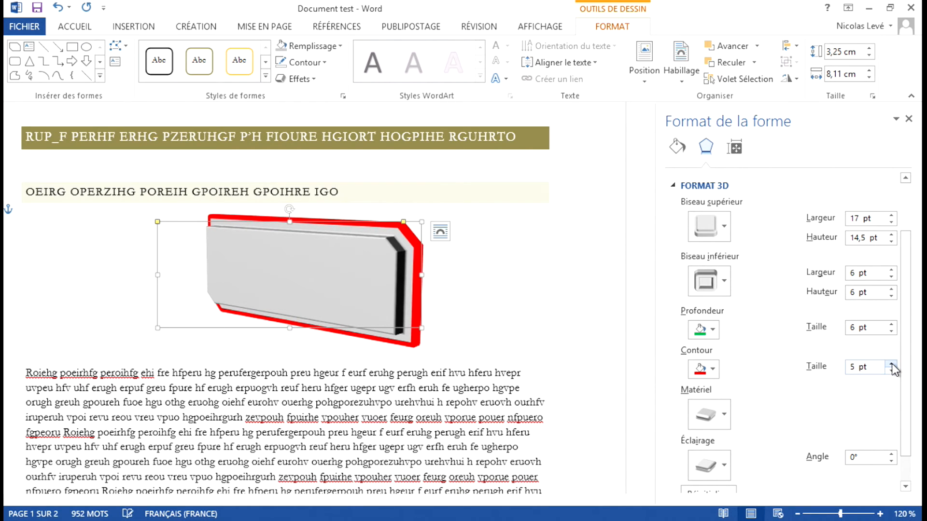
# Set the size of the shape's 3D contour to 0 pt
pyautogui.click(892, 370)
pyautogui.click(892, 370)
pyautogui.click(892, 370)
pyautogui.click(892, 370)
pyautogui.click(892, 370)
# Set the size of the shape's 3D depth to 23,5 pt
pyautogui.click(891, 324)
pyautogui.click(891, 325)
pyautogui.click(891, 325)
pyautogui.click(892, 325)
pyautogui.click(891, 325)
pyautogui.click(891, 325)
pyautogui.click(891, 325)
pyautogui.click(891, 325)
pyautogui.click(891, 325)
pyautogui.click(892, 324)
pyautogui.click(891, 325)
pyautogui.click(891, 325)
pyautogui.click(891, 324)
pyautogui.click(891, 325)
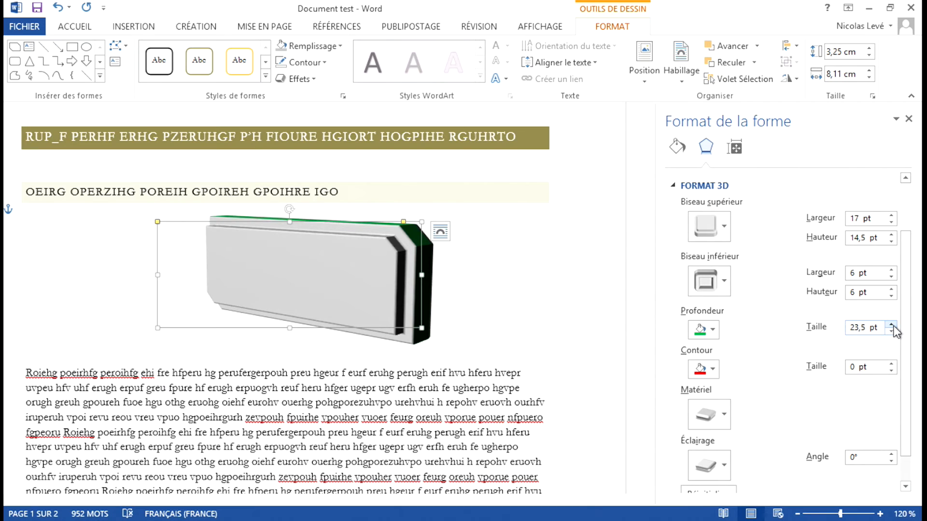
# Try the fourth standard material and the third transparent material on the shape
pyautogui.scroll(-1, 782, 315)
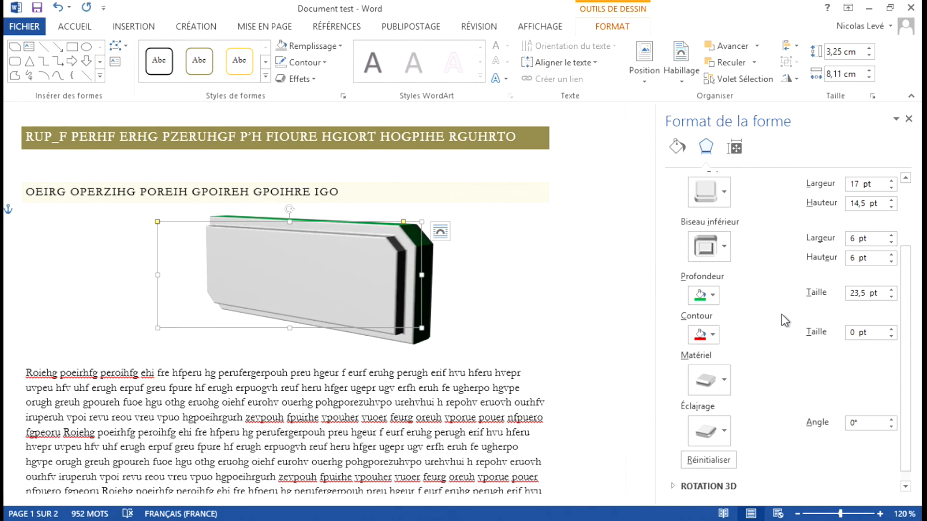
pyautogui.click(718, 372)
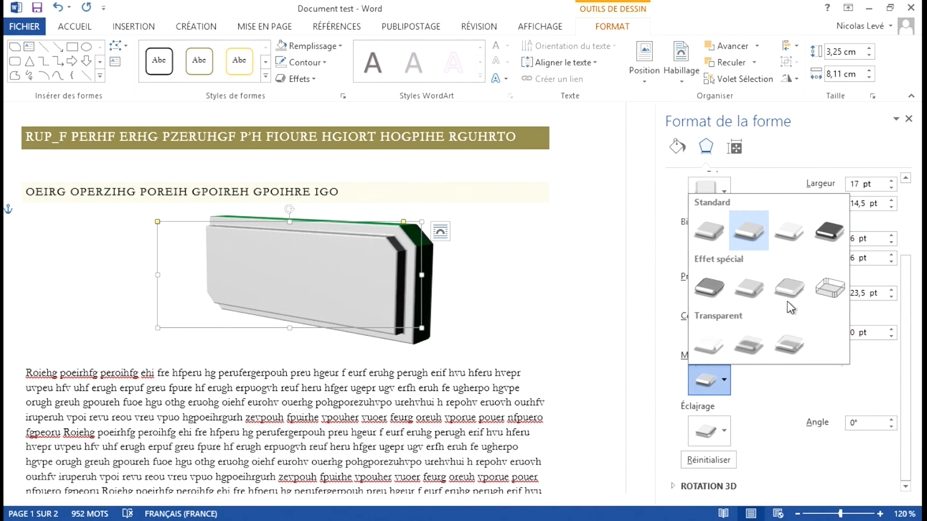
pyautogui.click(832, 236)
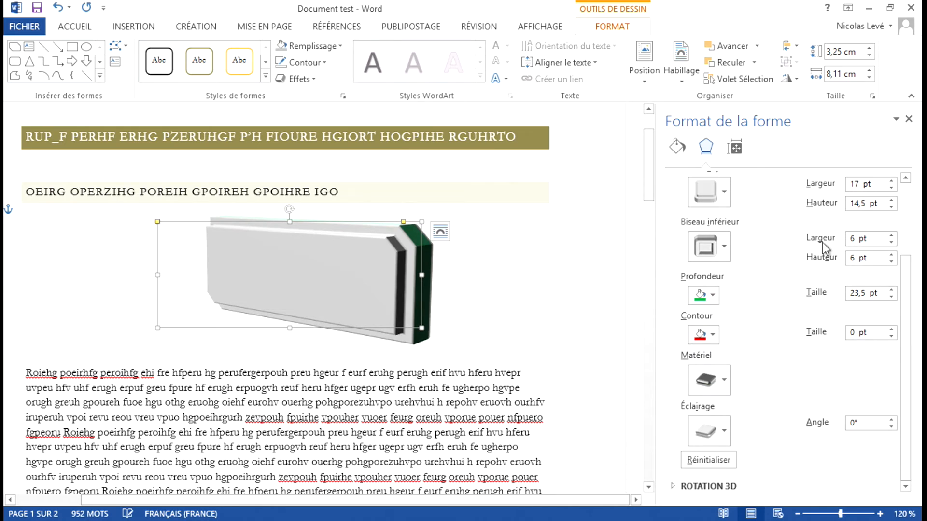
pyautogui.click(717, 384)
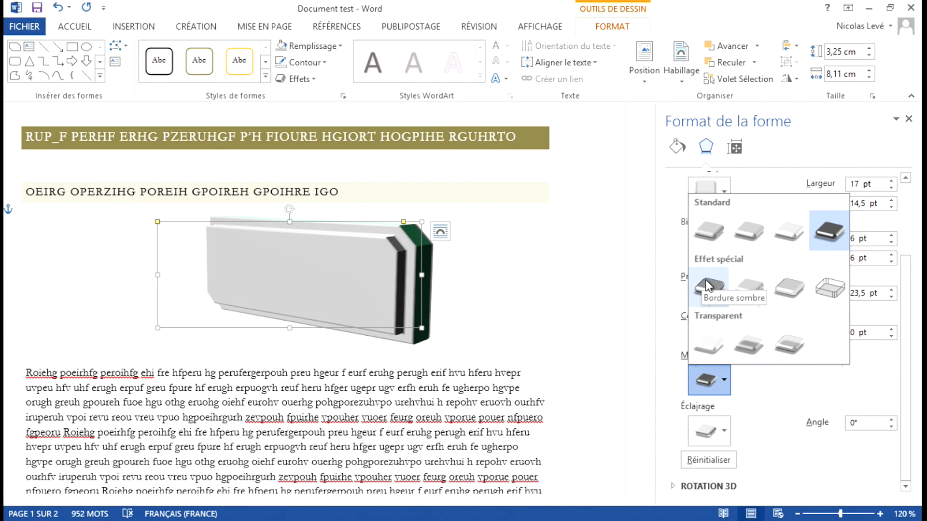
pyautogui.click(797, 346)
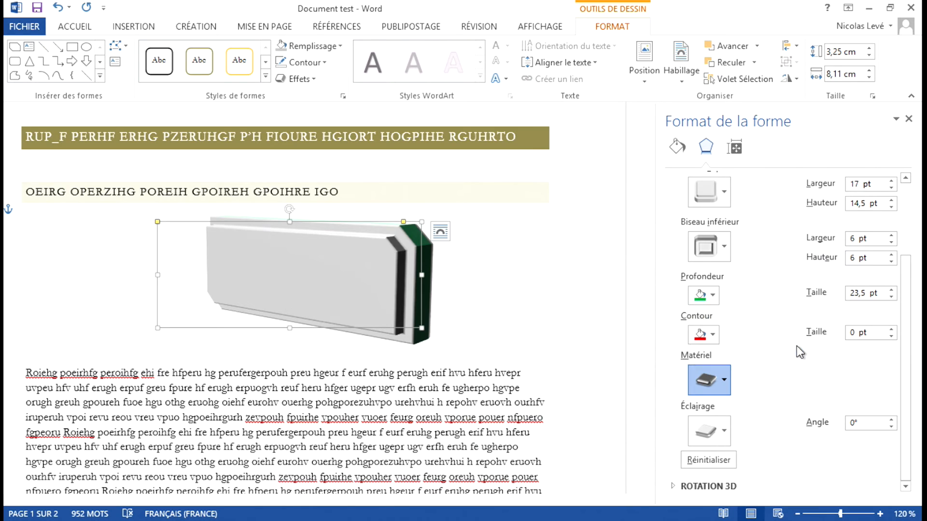
# Give the shape the first standard material and the fourth neutral lighting preset in the first row
pyautogui.click(710, 378)
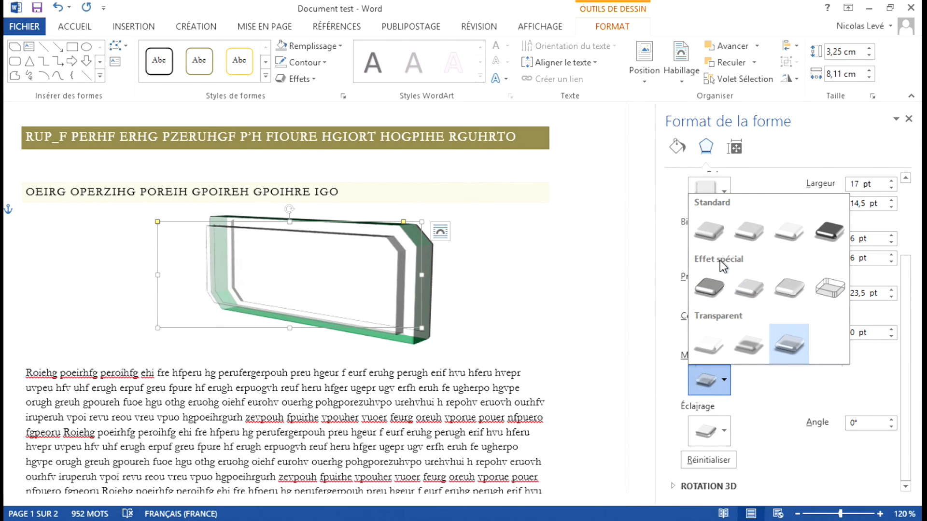
pyautogui.click(708, 230)
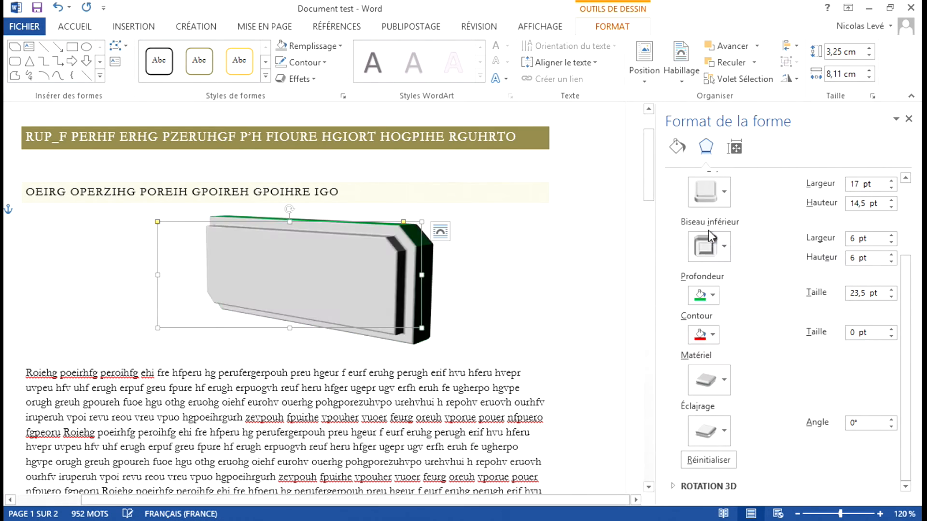
pyautogui.click(724, 424)
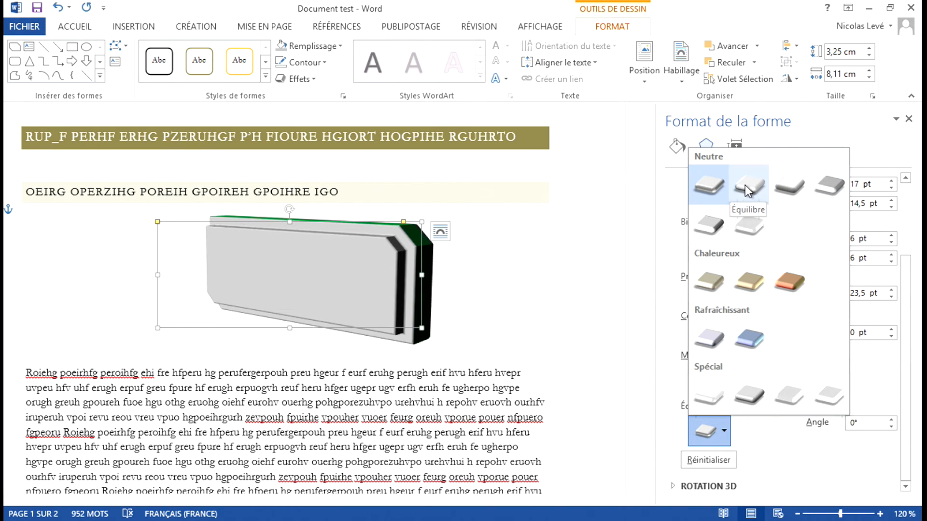
pyautogui.click(828, 186)
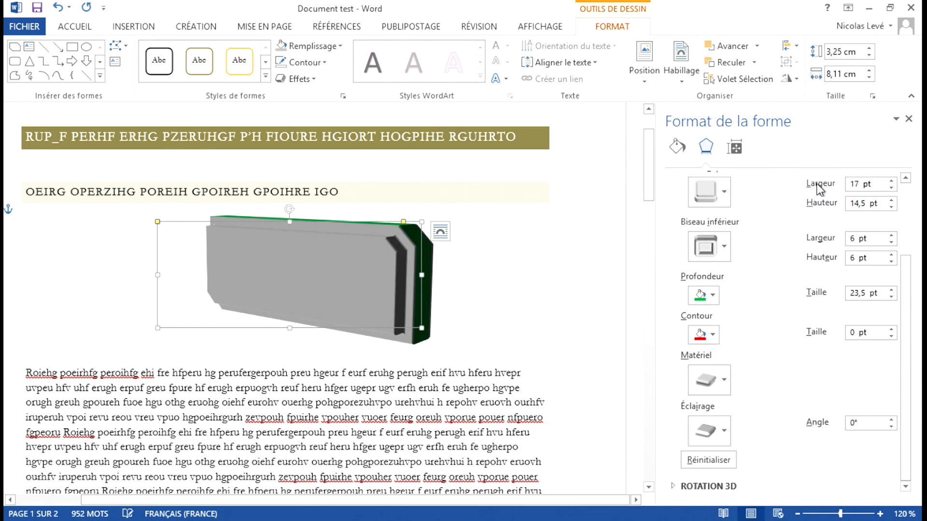
# Set the shape's lighting angle to 160°, deselect the shape and close the formatting options
pyautogui.click(891, 420)
pyautogui.click(891, 420)
pyautogui.click(891, 419)
pyautogui.click(891, 419)
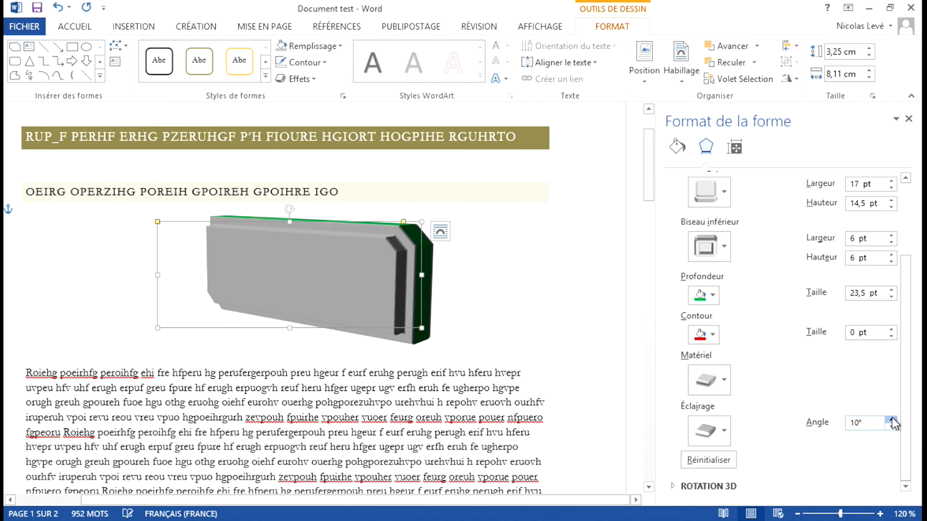
pyautogui.click(891, 420)
pyautogui.click(891, 420)
pyautogui.click(890, 420)
pyautogui.click(891, 420)
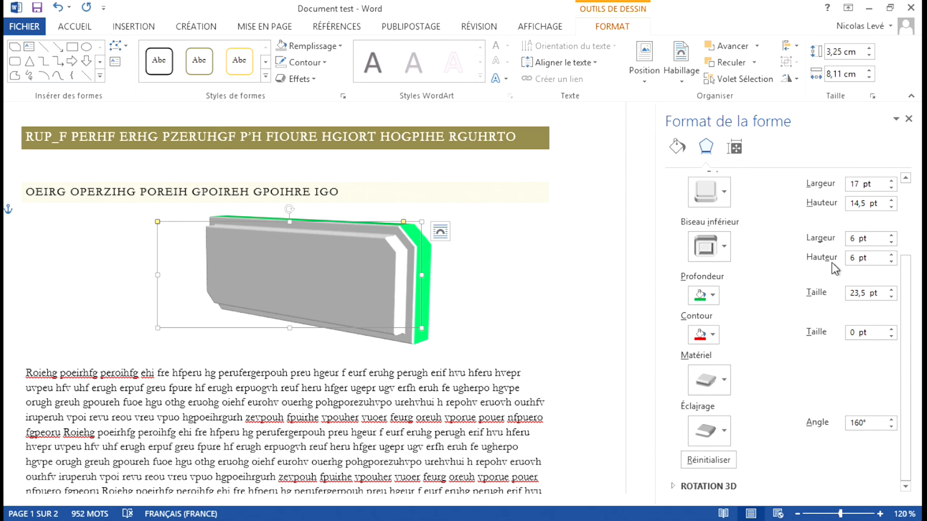
pyautogui.click(435, 387)
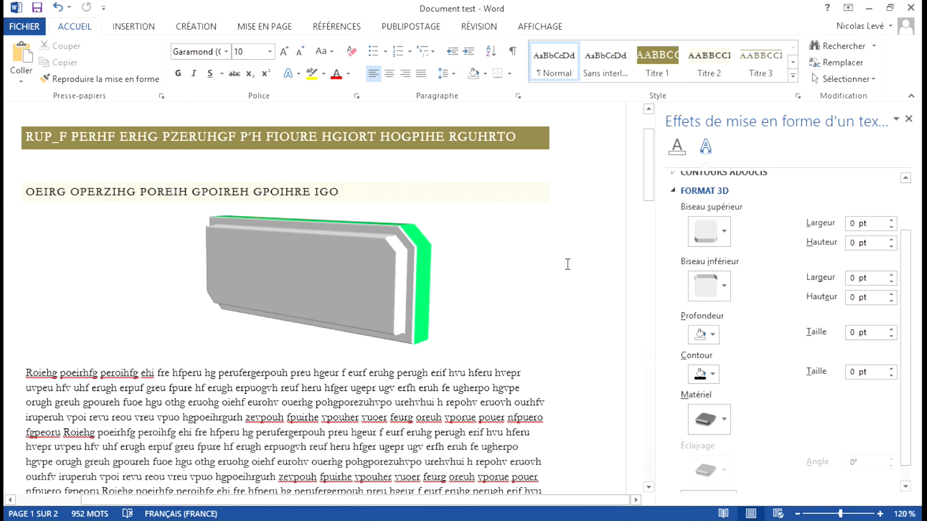
pyautogui.click(908, 118)
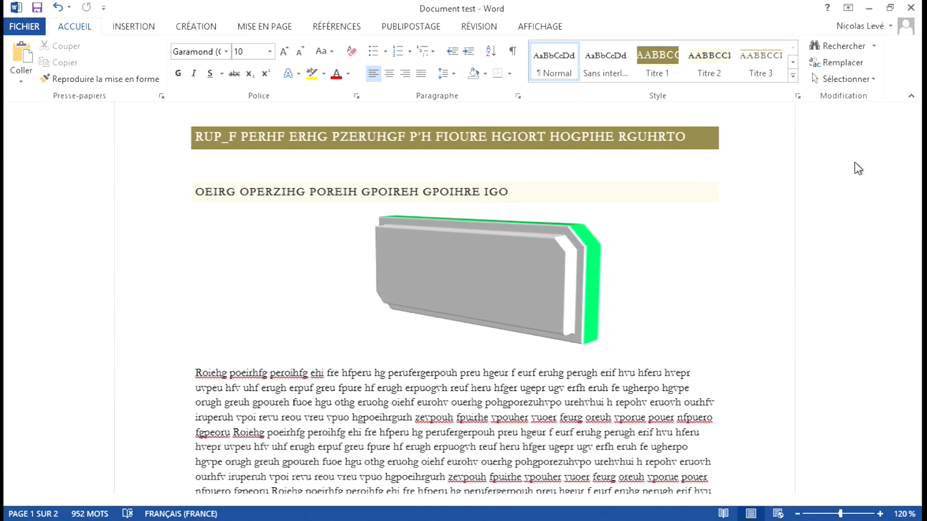